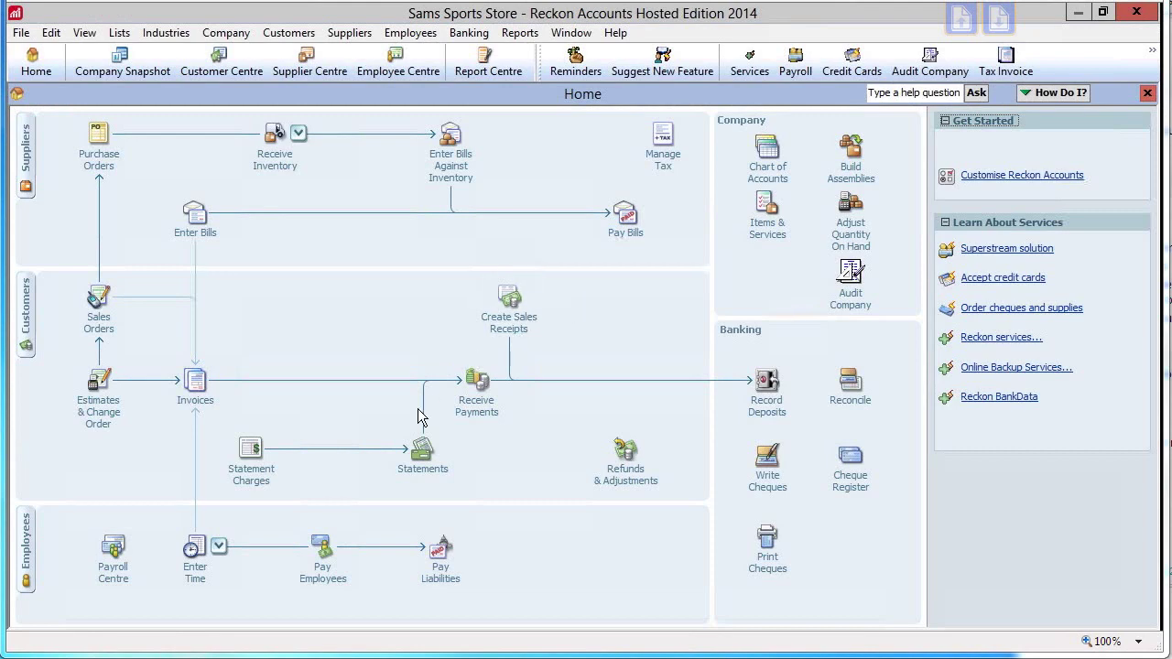
Step: Go from Pay Employees on the Home page to the Employee Centre's Payroll tab
{"action": "left_click", "coordinate": [318, 588]}
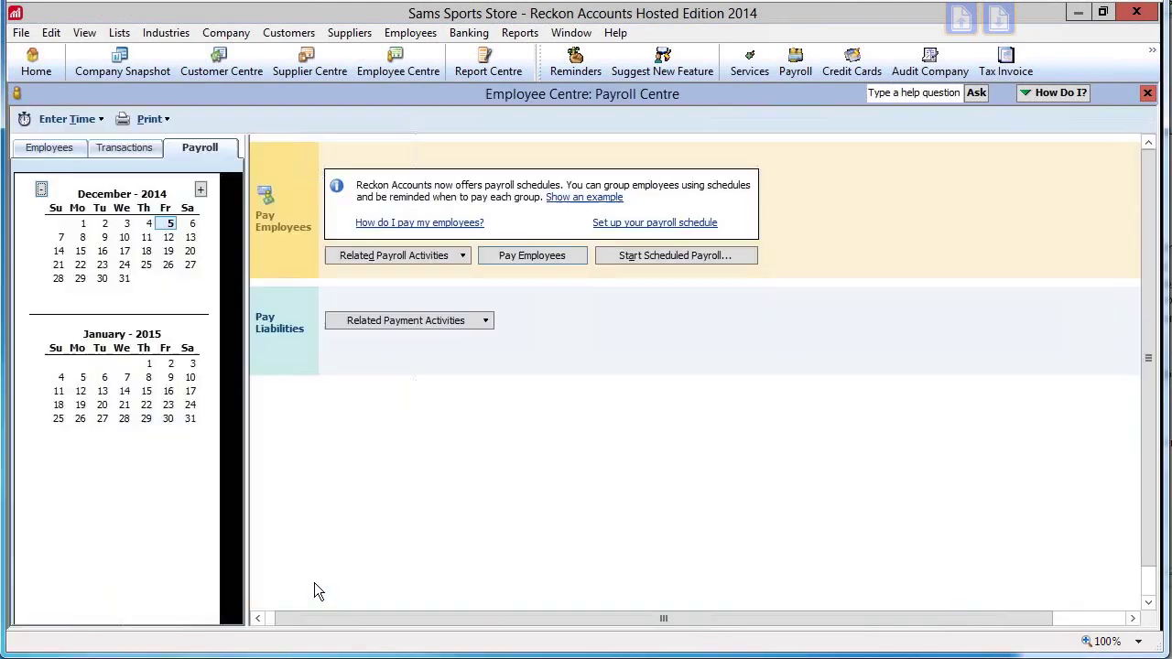
{"action": "left_click", "coordinate": [396, 57]}
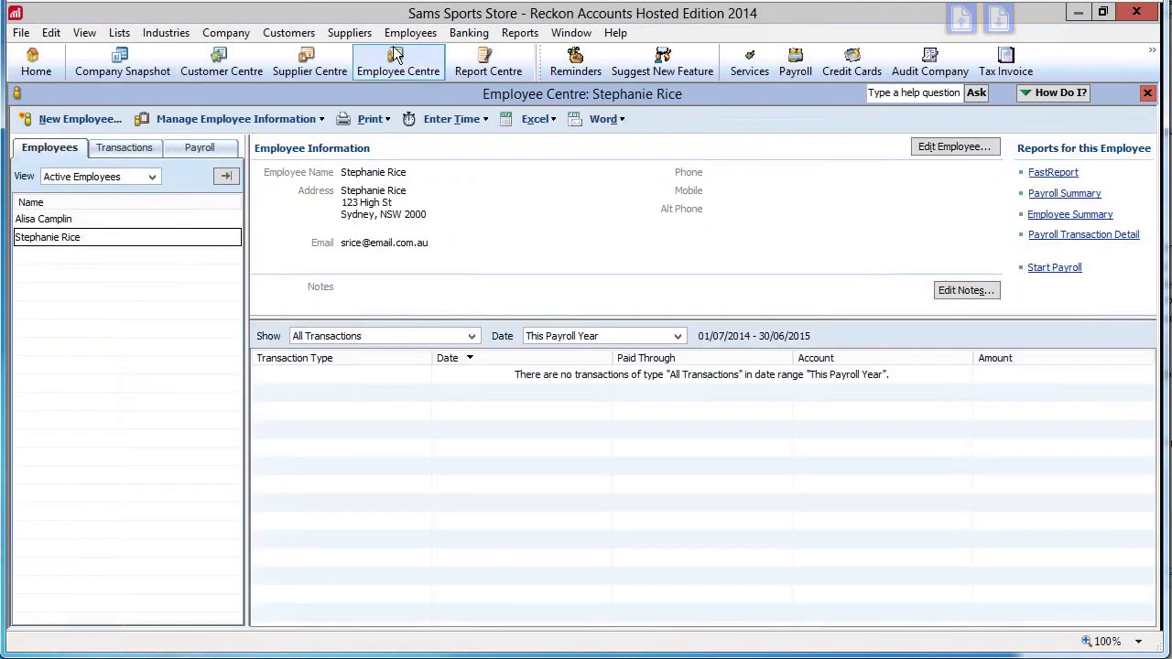
{"action": "left_click", "coordinate": [203, 150]}
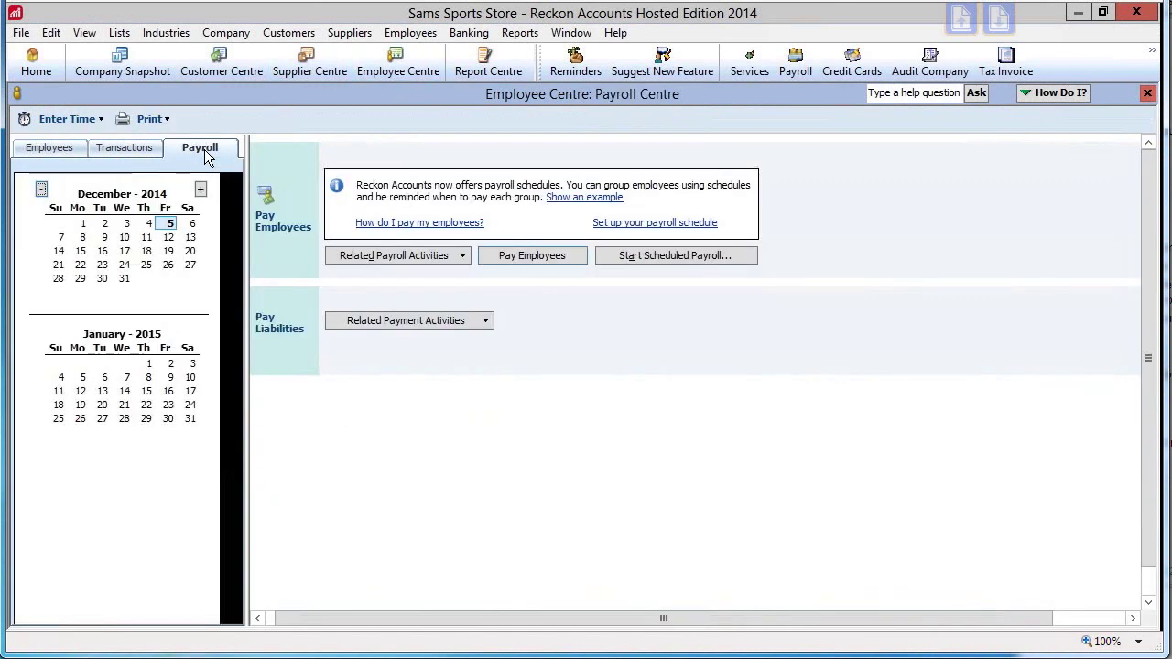
Step: In Payroll & Employees company preferences, keep Super Payment Date on Payslip ticked and accept them
{"action": "left_click", "coordinate": [48, 33]}
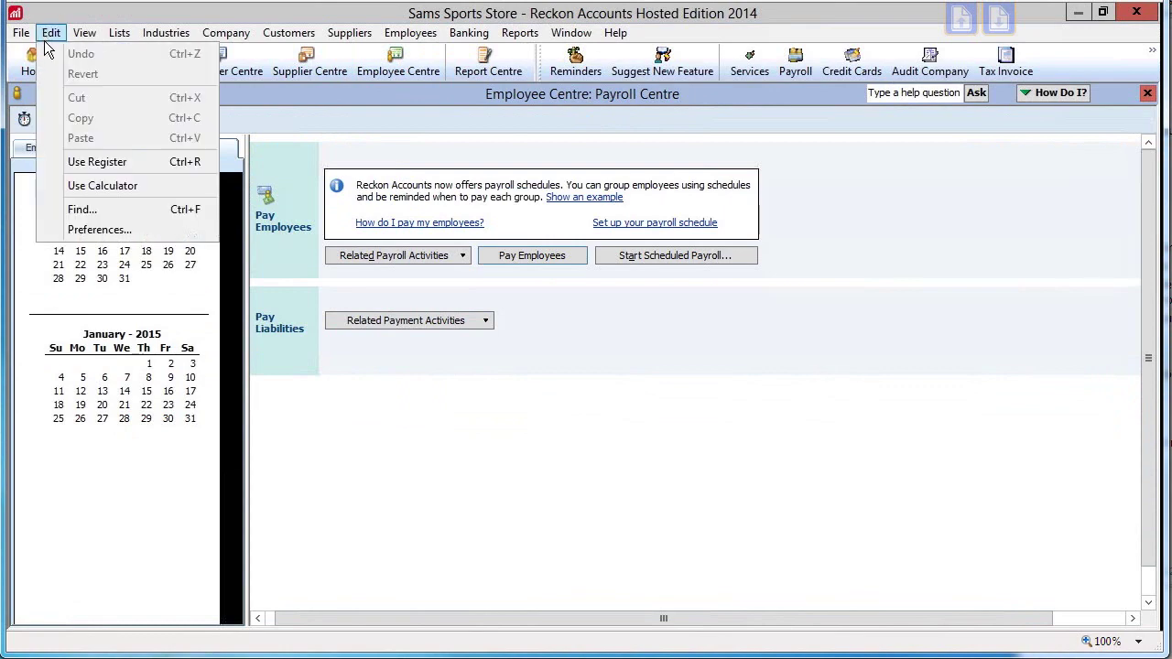
{"action": "left_click", "coordinate": [87, 231]}
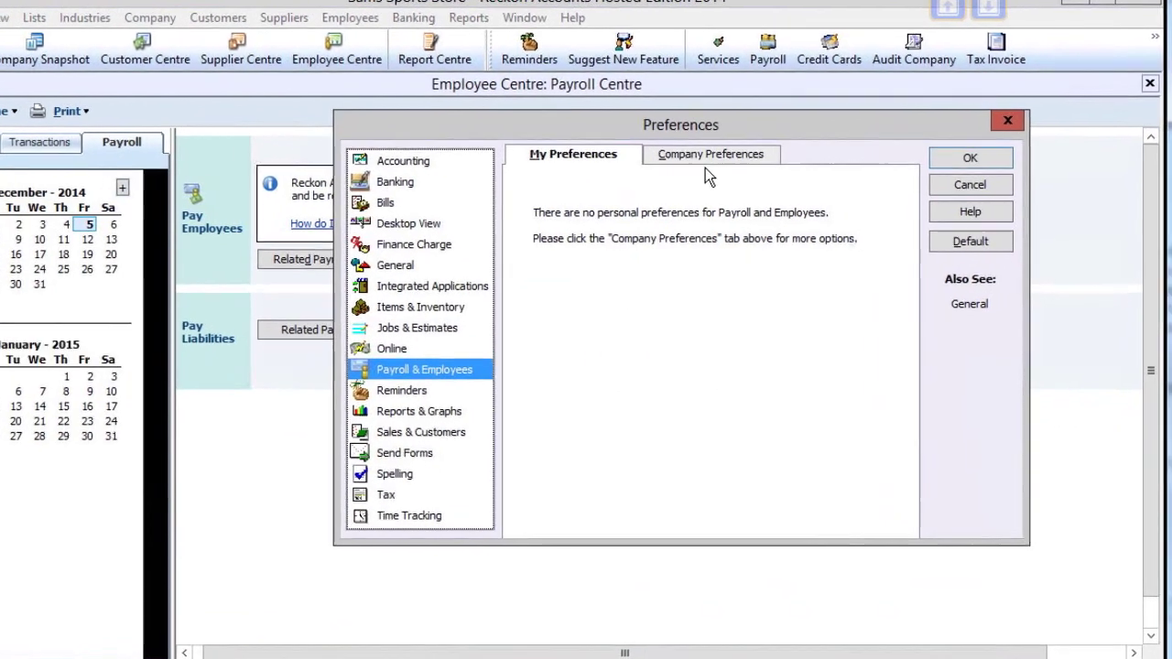
{"action": "left_click", "coordinate": [743, 160]}
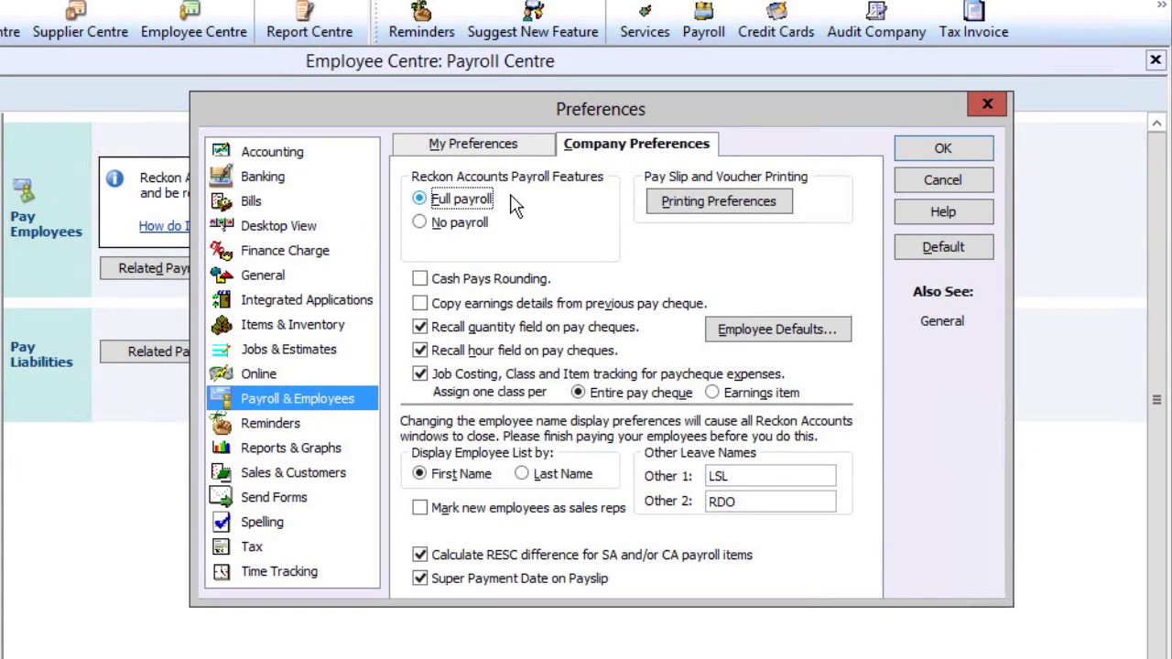
{"action": "left_click", "coordinate": [623, 588]}
{"action": "left_click", "coordinate": [623, 589]}
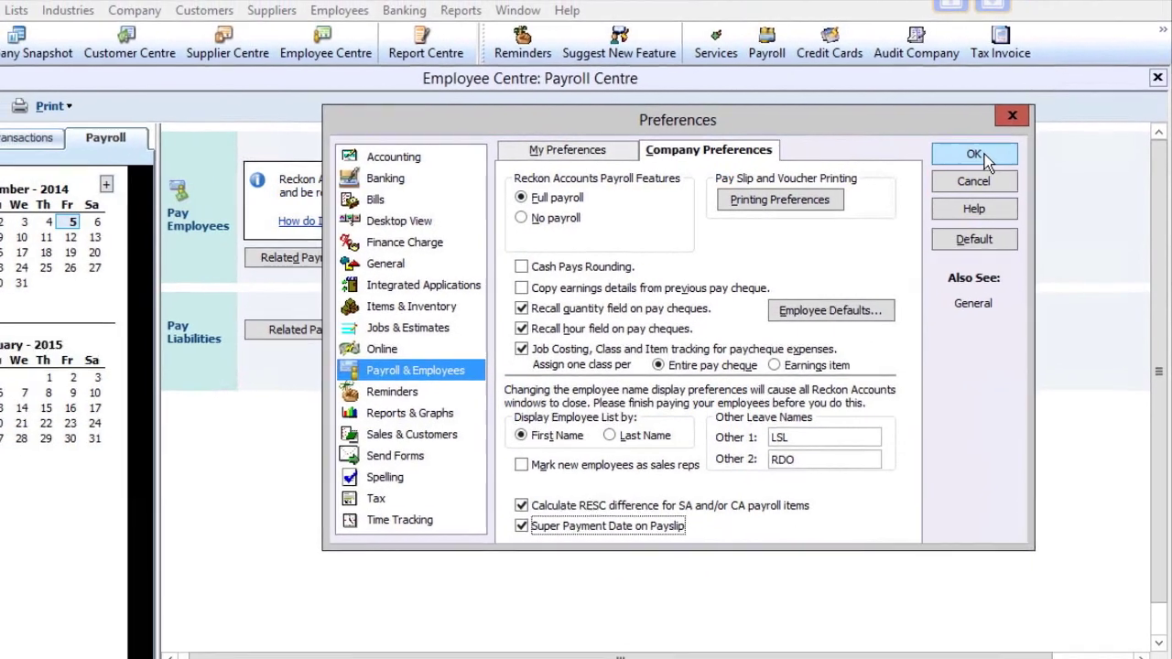
{"action": "left_click", "coordinate": [957, 154]}
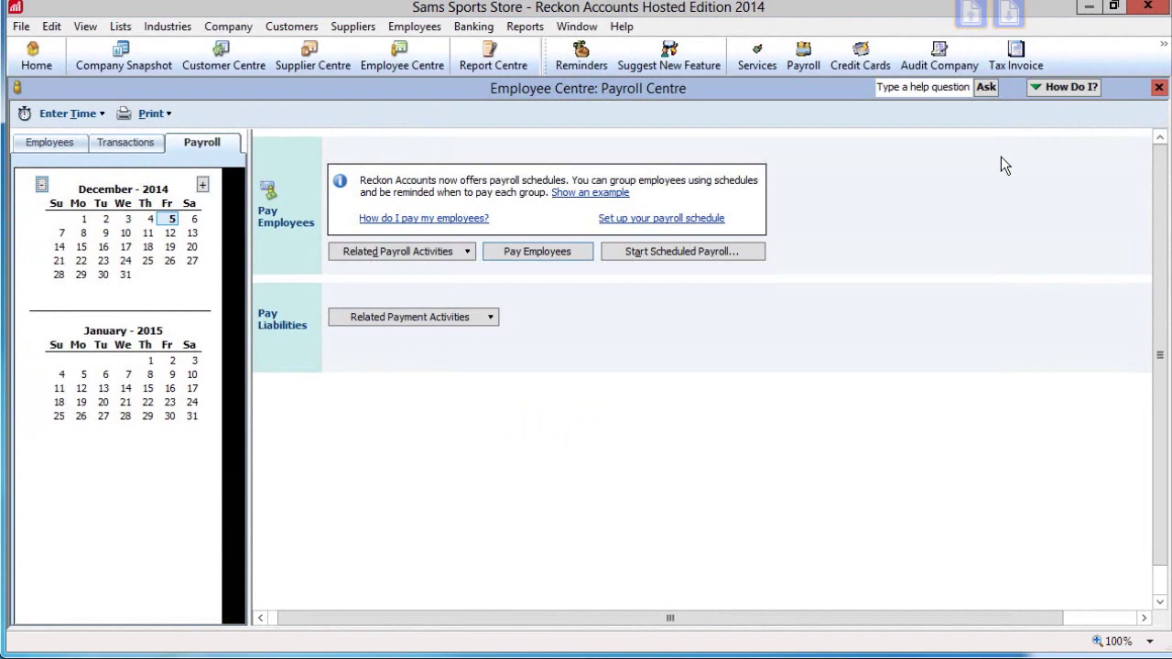
Step: Open the second active employee's record and review her address, contact and e-mail details
{"action": "left_click", "coordinate": [58, 148]}
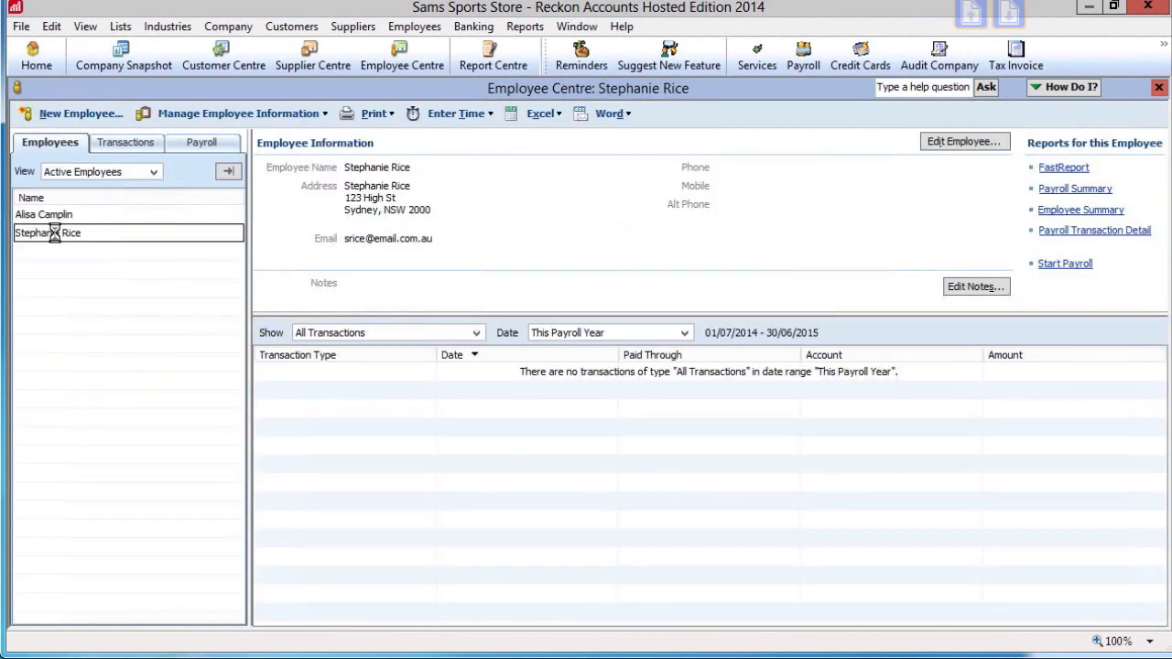
{"action": "double_click", "coordinate": [55, 235]}
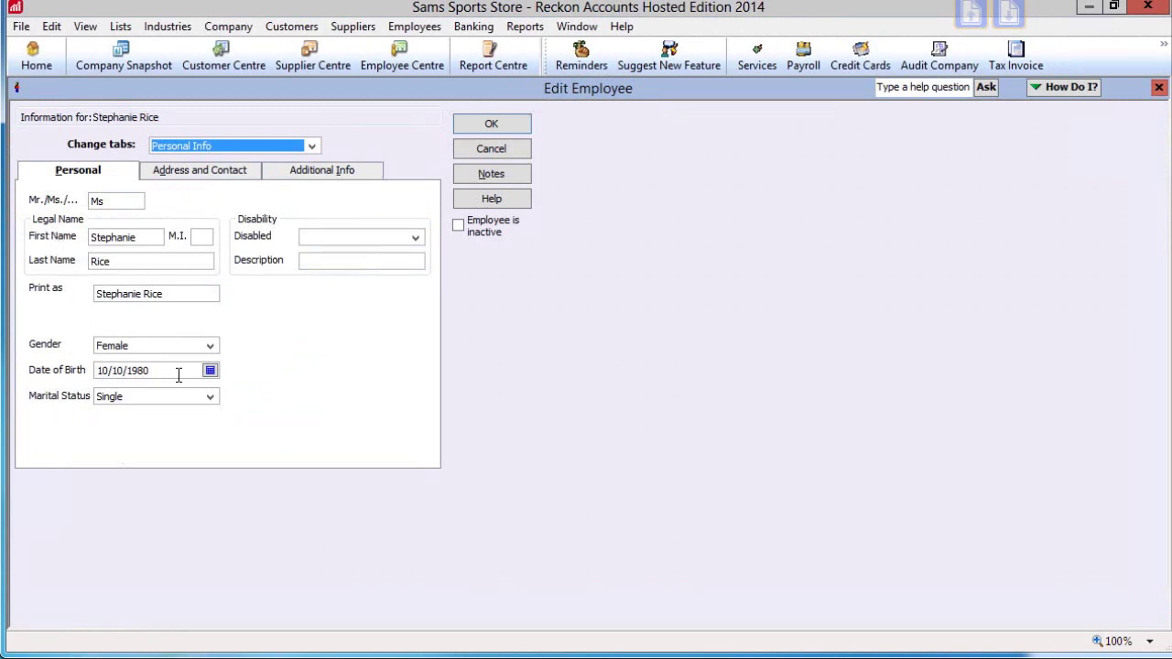
{"action": "left_click", "coordinate": [194, 171]}
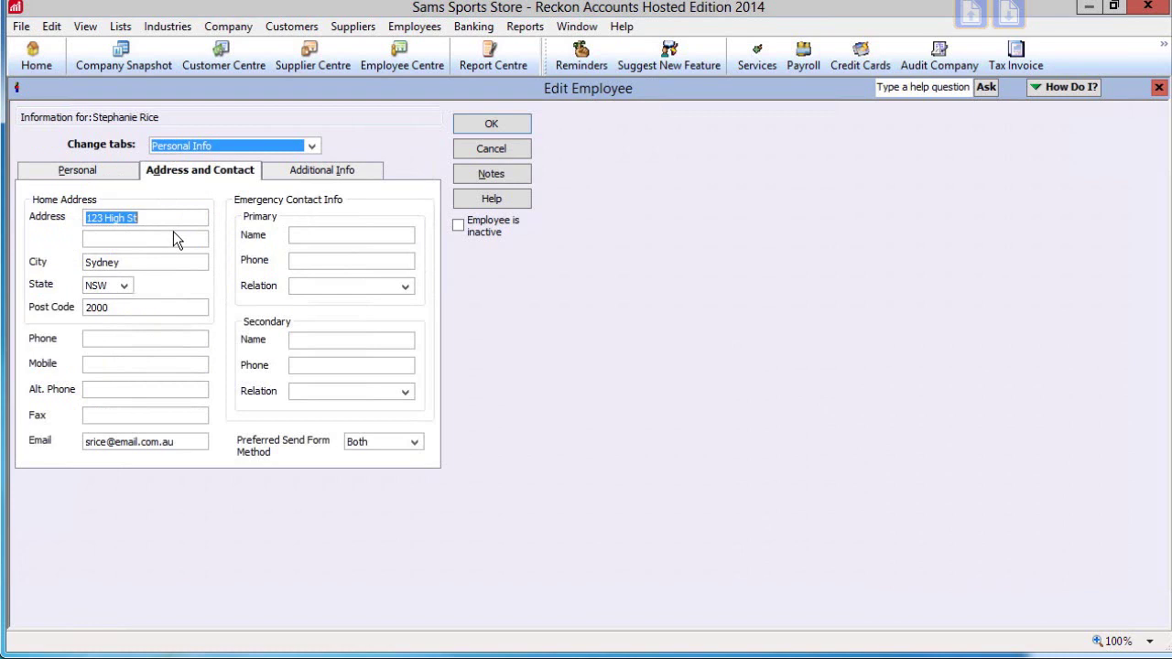
{"action": "left_click", "coordinate": [185, 447]}
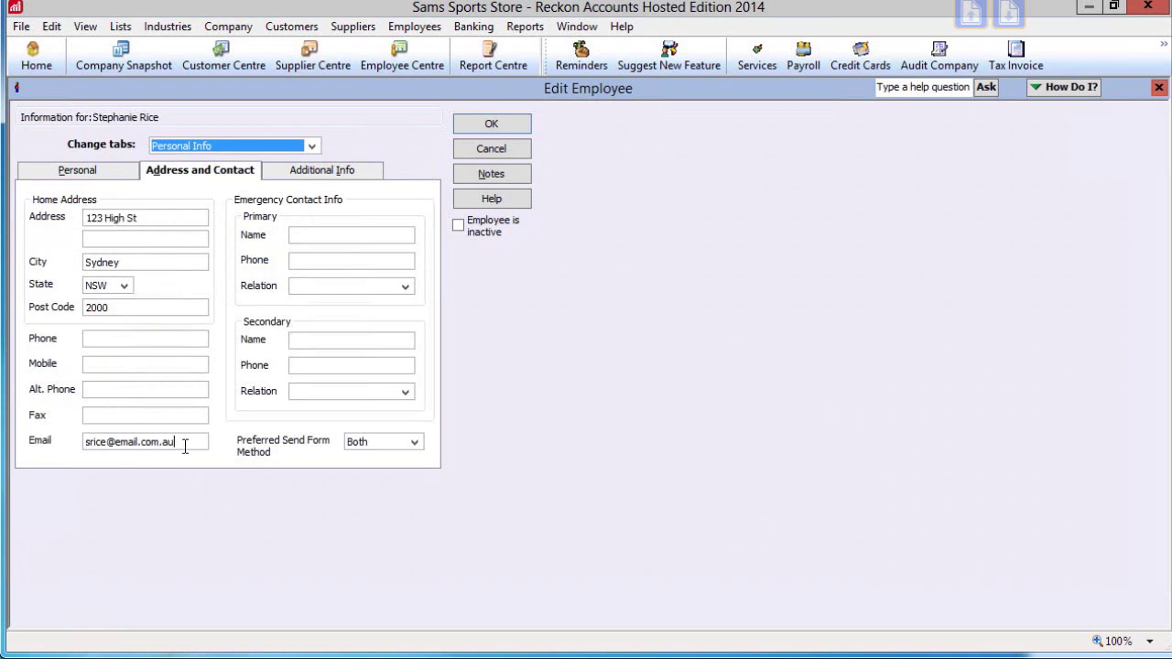
Step: Check her Employment Info, including the employee number, then close the record with OK
{"action": "left_click", "coordinate": [311, 146]}
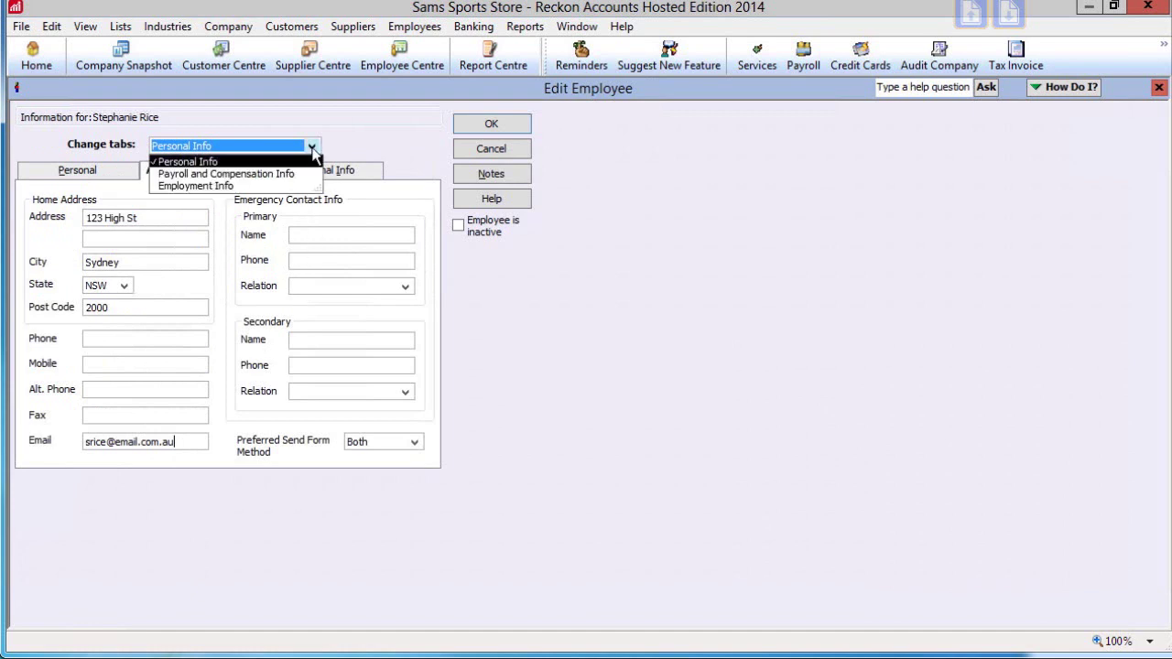
{"action": "left_click", "coordinate": [234, 191]}
{"action": "left_click", "coordinate": [364, 218]}
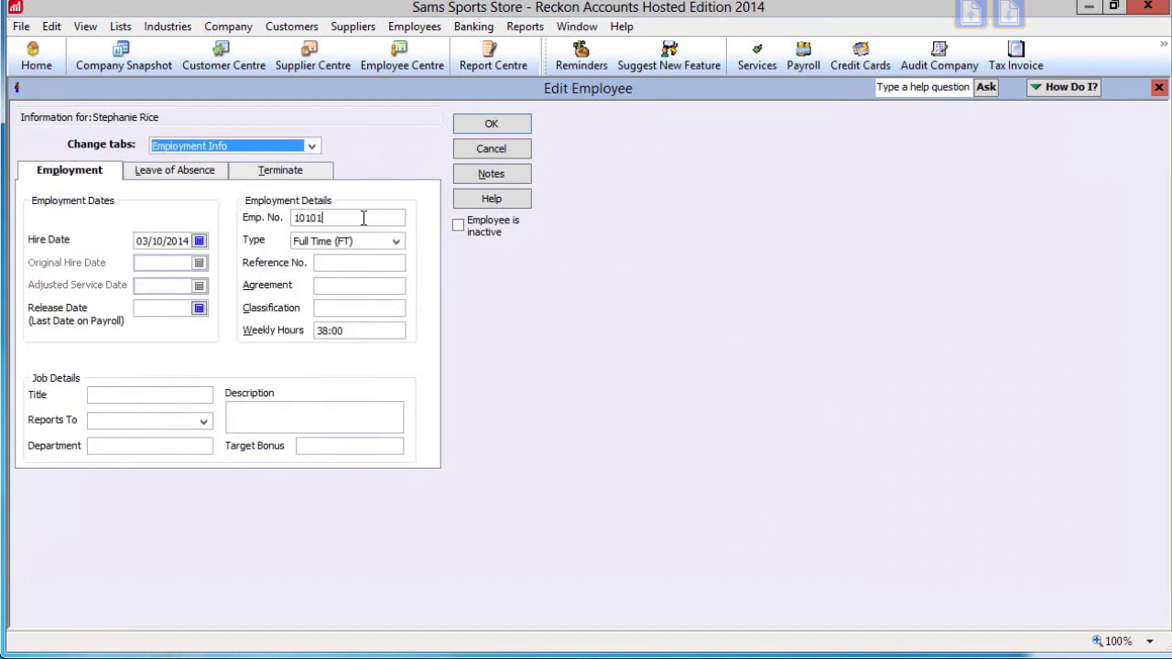
{"action": "left_click", "coordinate": [485, 124]}
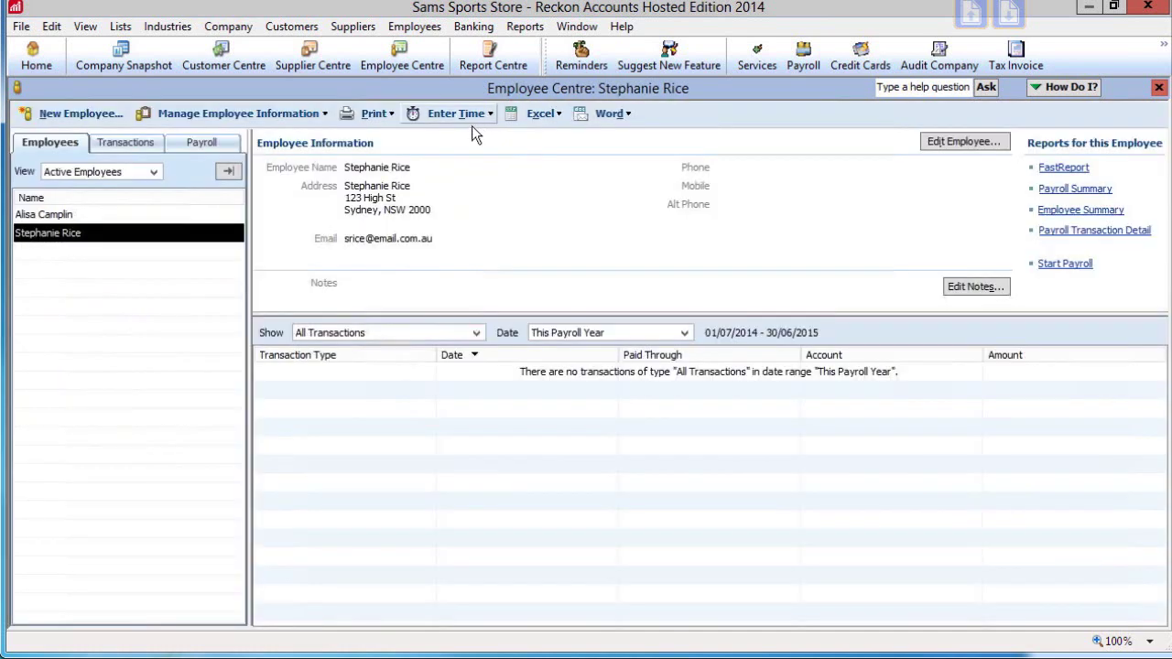
Step: Start a new pay run from the Payroll tab, paying from the Banking account
{"action": "left_click", "coordinate": [203, 145]}
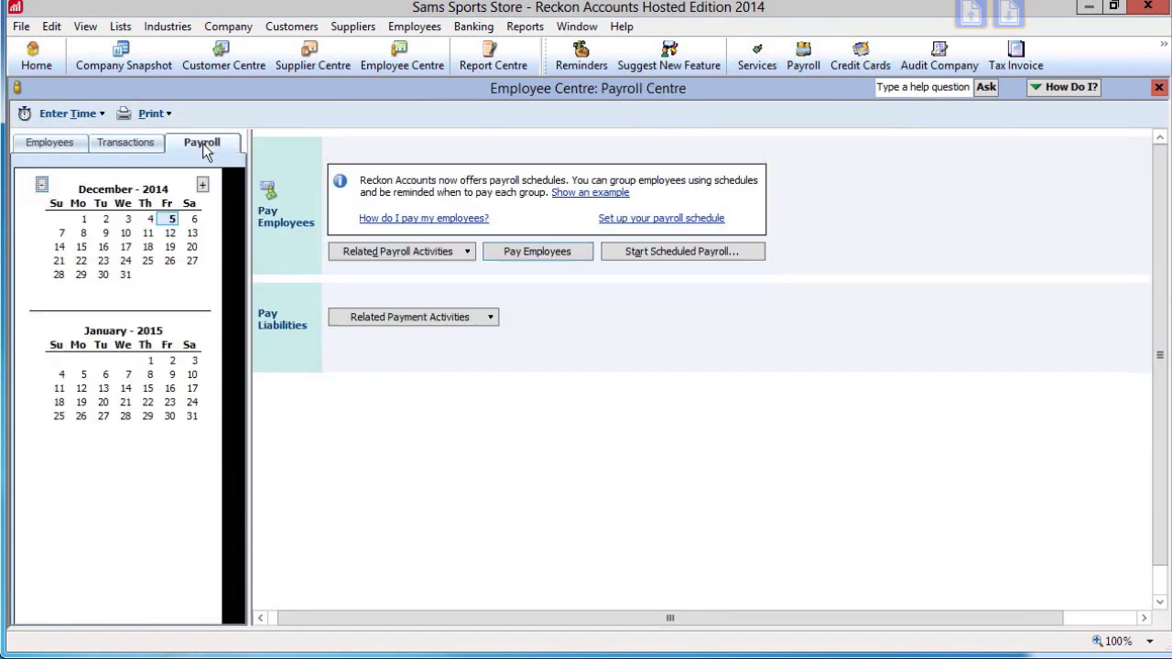
{"action": "left_click", "coordinate": [537, 252]}
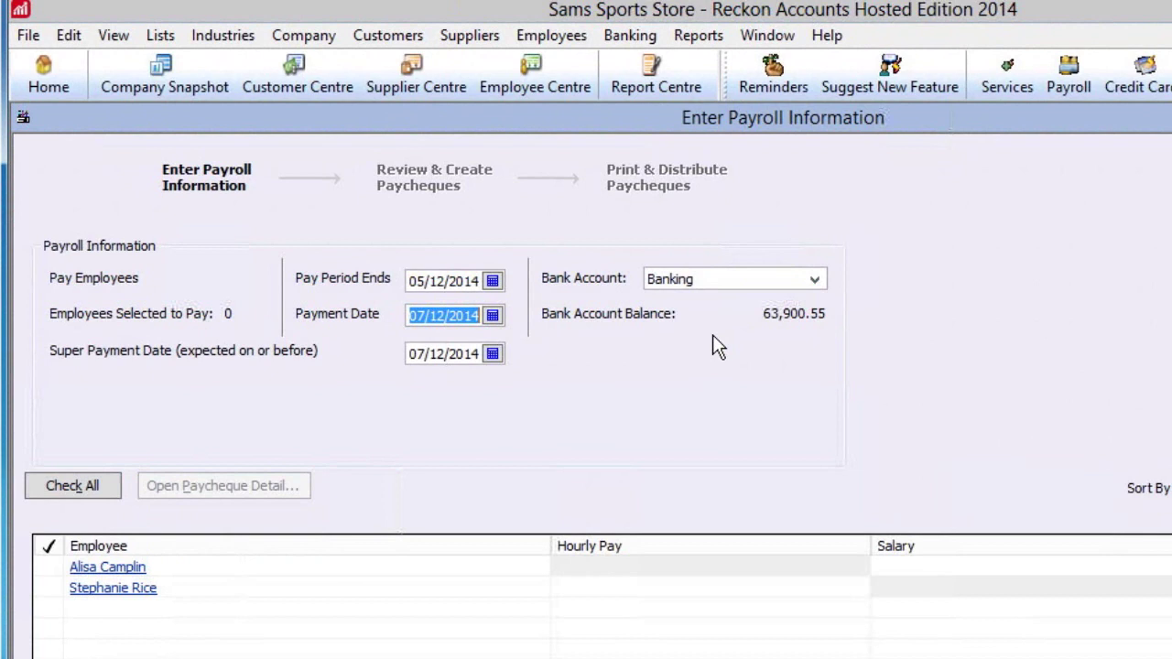
{"action": "left_click", "coordinate": [814, 282]}
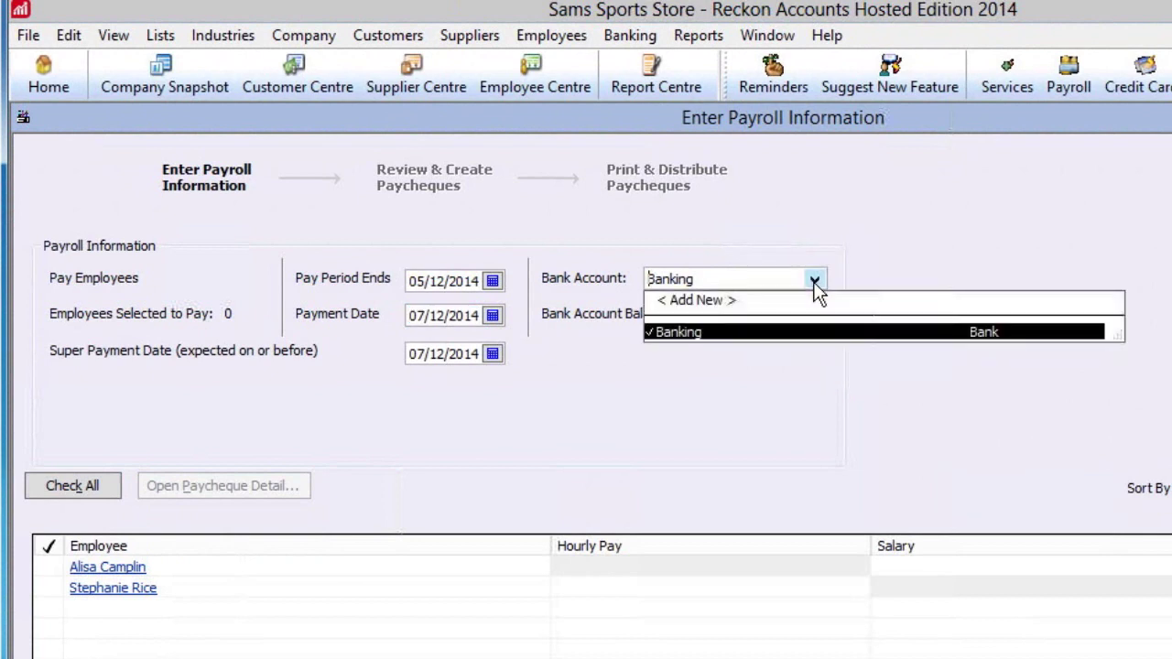
{"action": "left_click", "coordinate": [814, 284]}
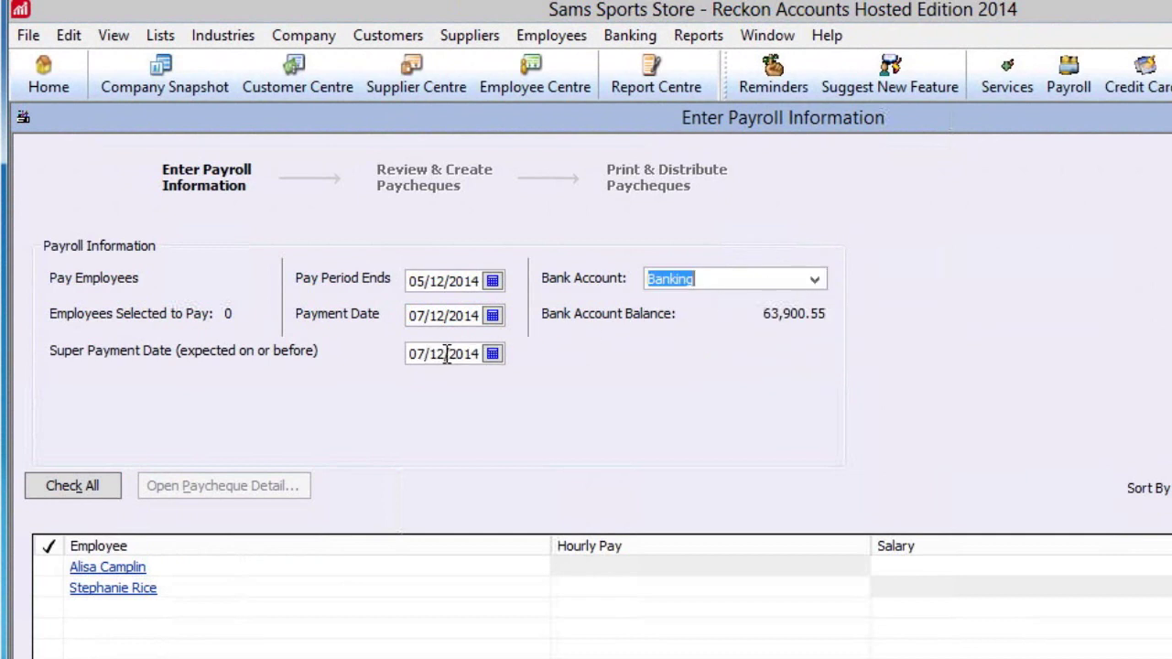
Step: Set super date 28/01/2015, period end 01/12/2014, payment date 03/12/2014, and tick both employees
{"action": "left_click_drag", "start_coordinate": [447, 353], "coordinate": [424, 357]}
{"action": "type", "text": "28/01/2015"}
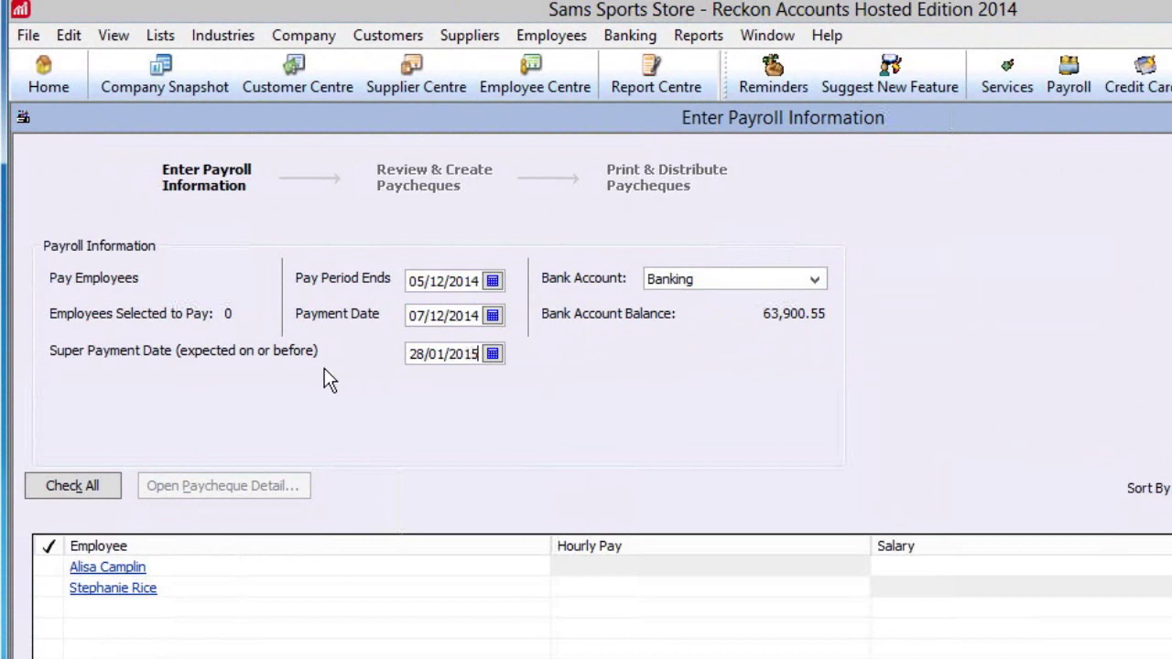
{"action": "left_click_drag", "start_coordinate": [429, 281], "coordinate": [409, 315]}
{"action": "type", "text": "01"}
{"action": "type", "text": "03"}
{"action": "left_click", "coordinate": [50, 567]}
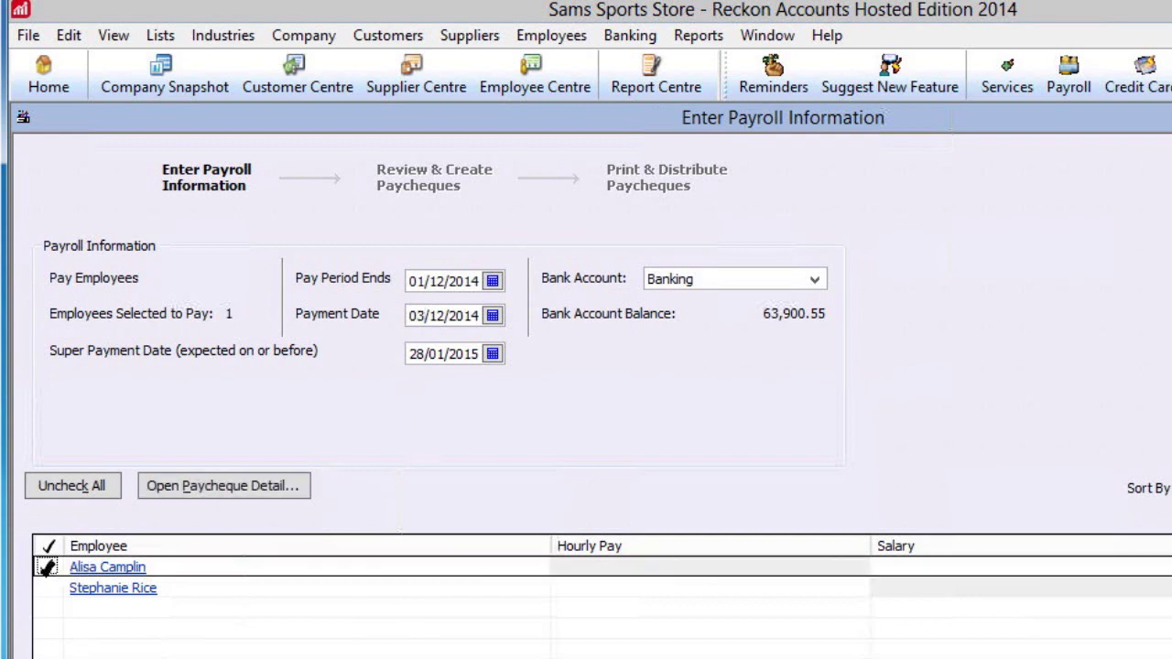
{"action": "left_click", "coordinate": [49, 587]}
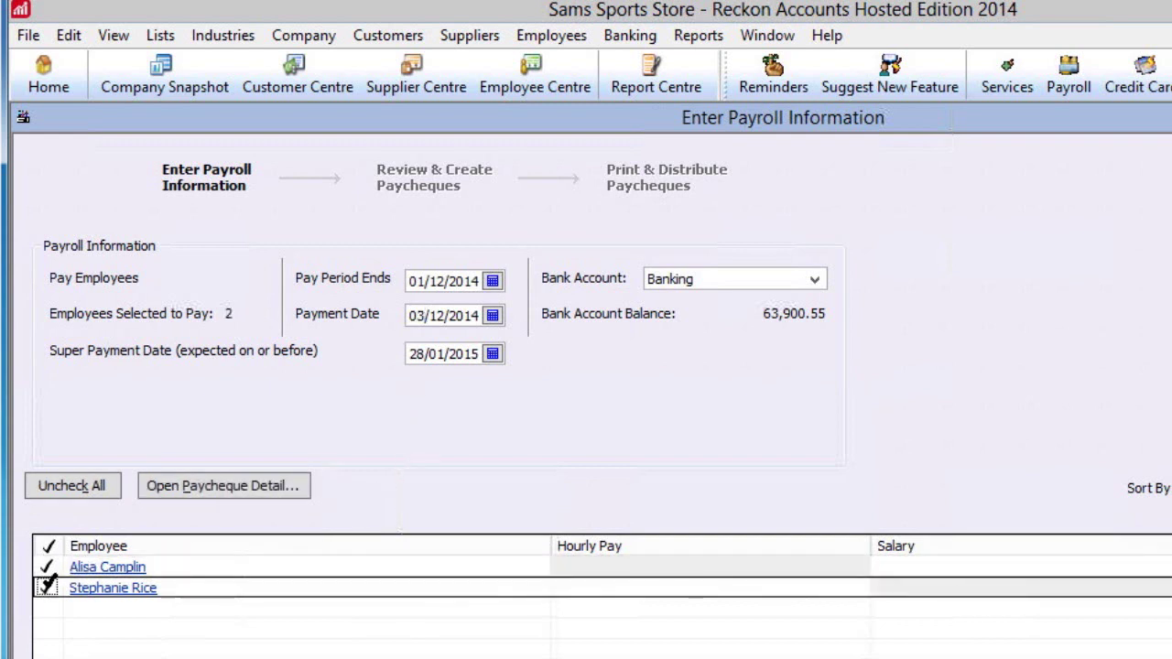
Step: Add a Health Society Contribution of -80.00 to the first paycheque and save it to her record
{"action": "left_click", "coordinate": [234, 488]}
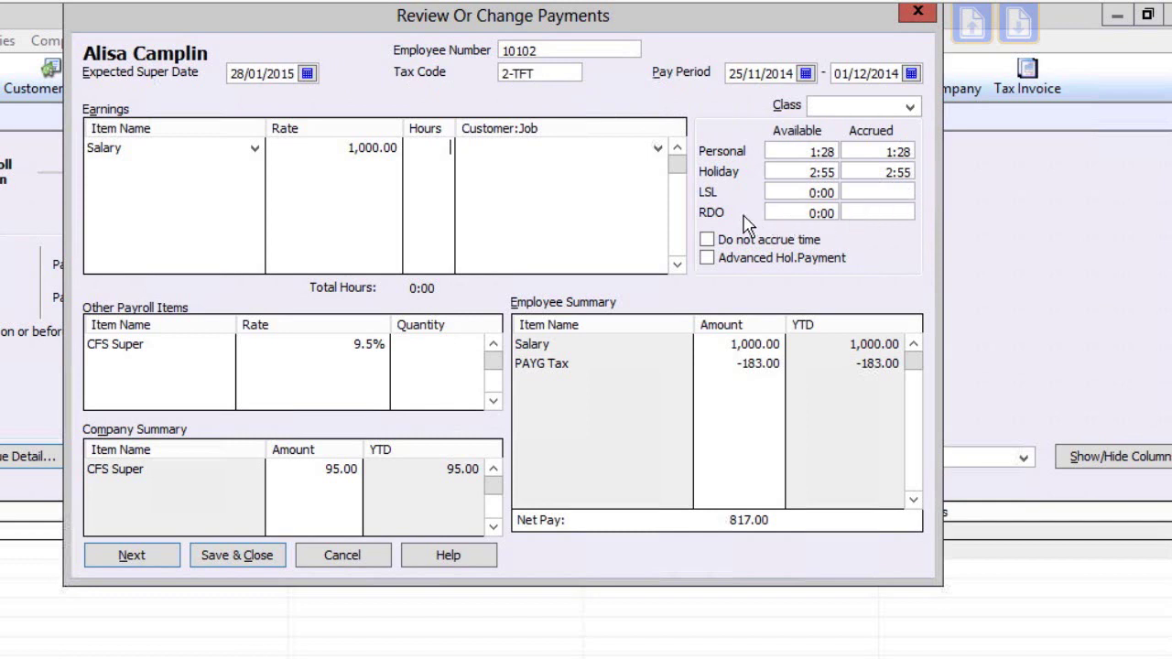
{"action": "left_click", "coordinate": [187, 165]}
{"action": "left_click", "coordinate": [203, 371]}
{"action": "left_click", "coordinate": [224, 366]}
{"action": "left_click", "coordinate": [210, 466]}
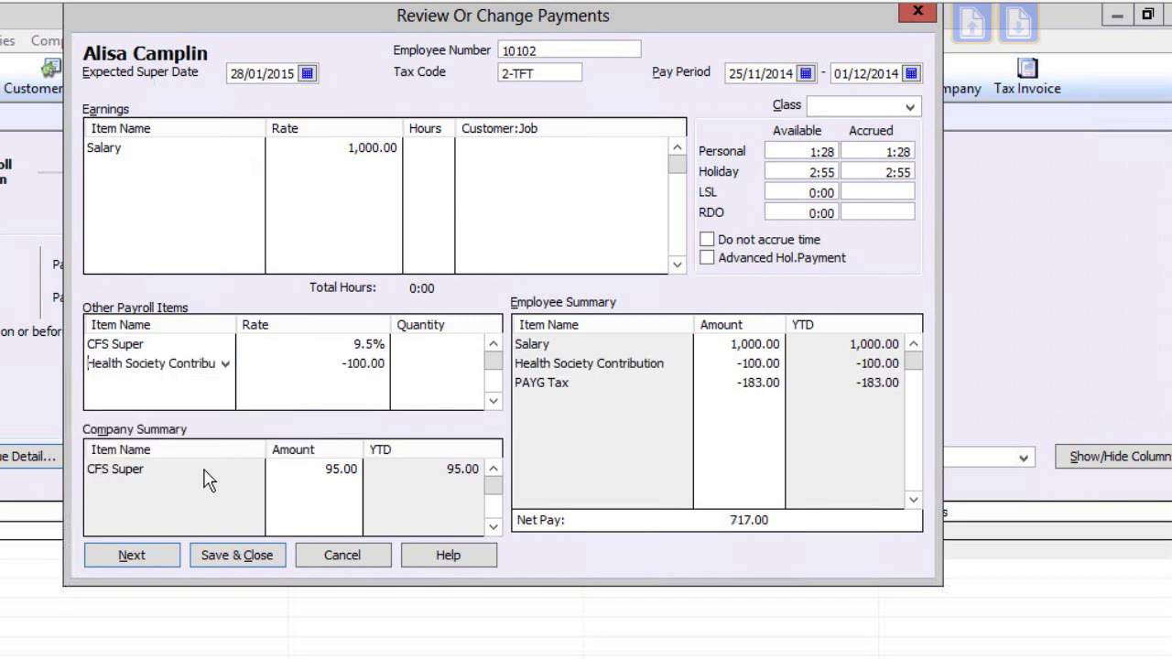
{"action": "left_click", "coordinate": [357, 364]}
{"action": "double_click", "coordinate": [359, 364]}
{"action": "type", "text": "-80.00"}
{"action": "key", "text": "Tab"}
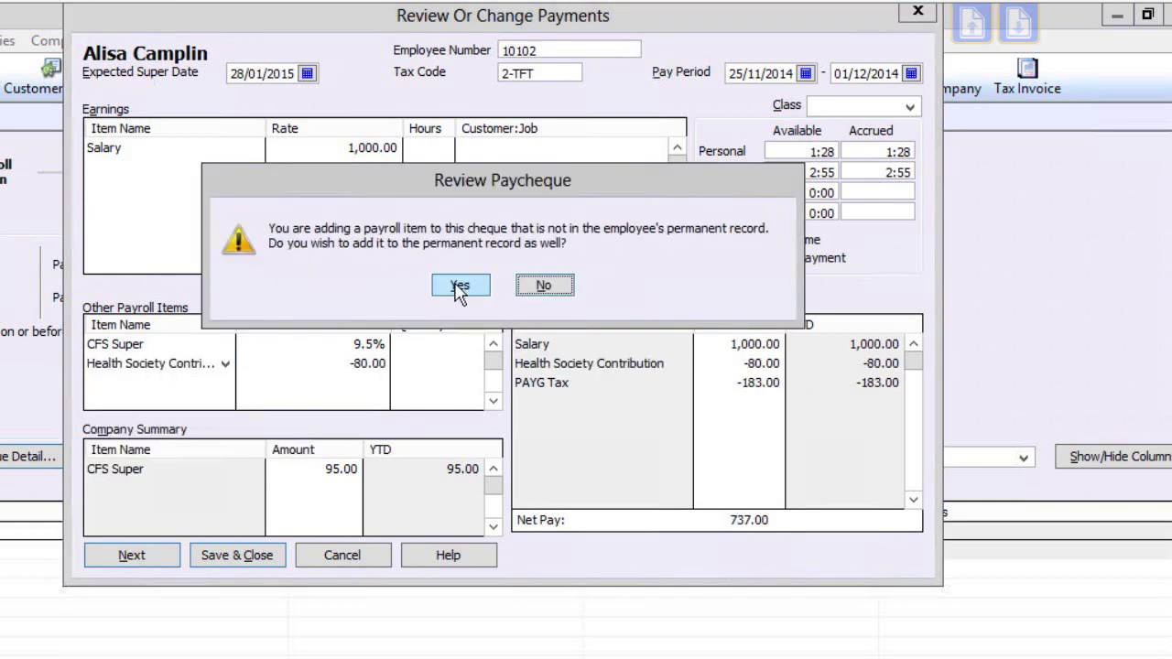
{"action": "left_click", "coordinate": [460, 286]}
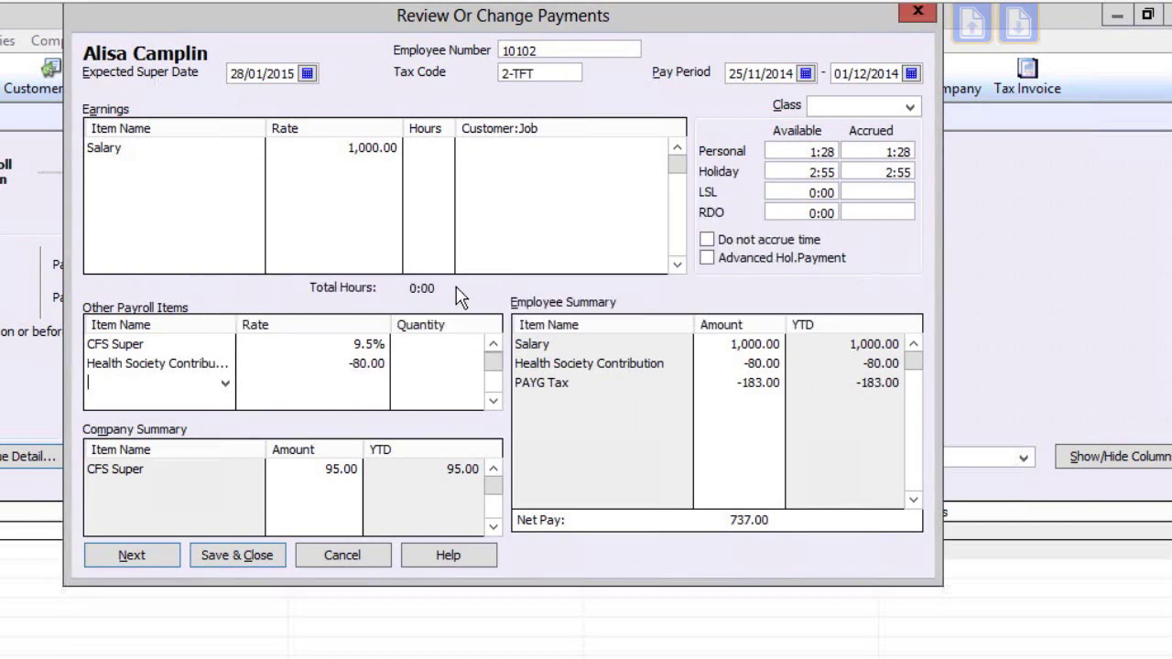
Step: Begin creating a new payroll item for another line, then cancel it
{"action": "left_click", "coordinate": [225, 385]}
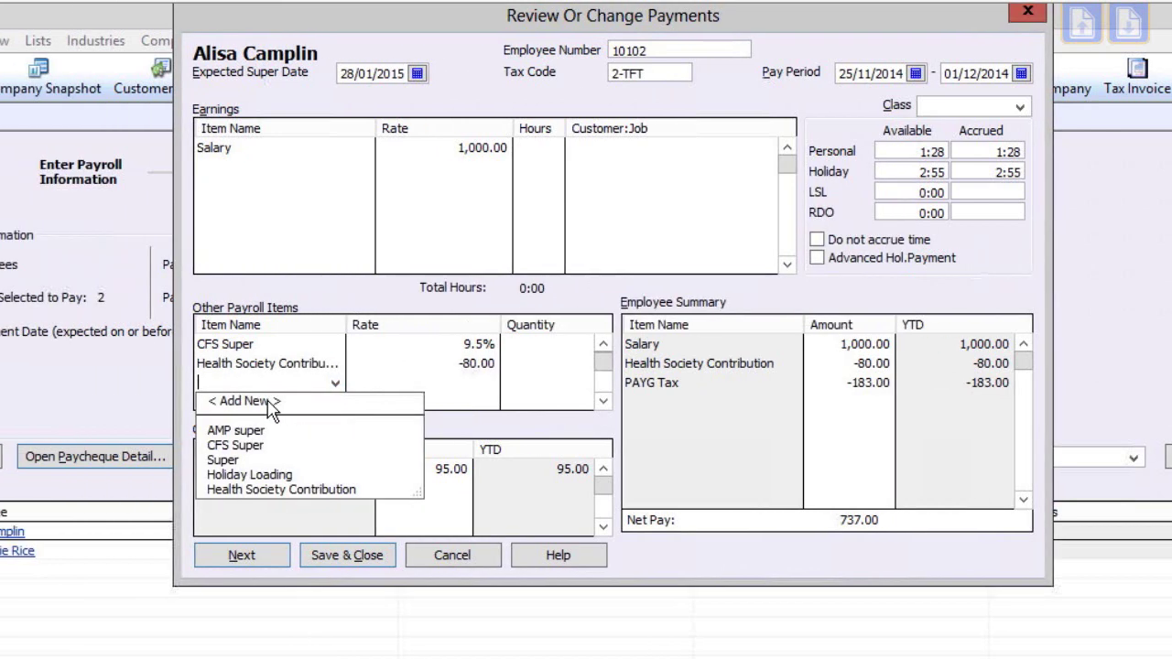
{"action": "left_click", "coordinate": [244, 402]}
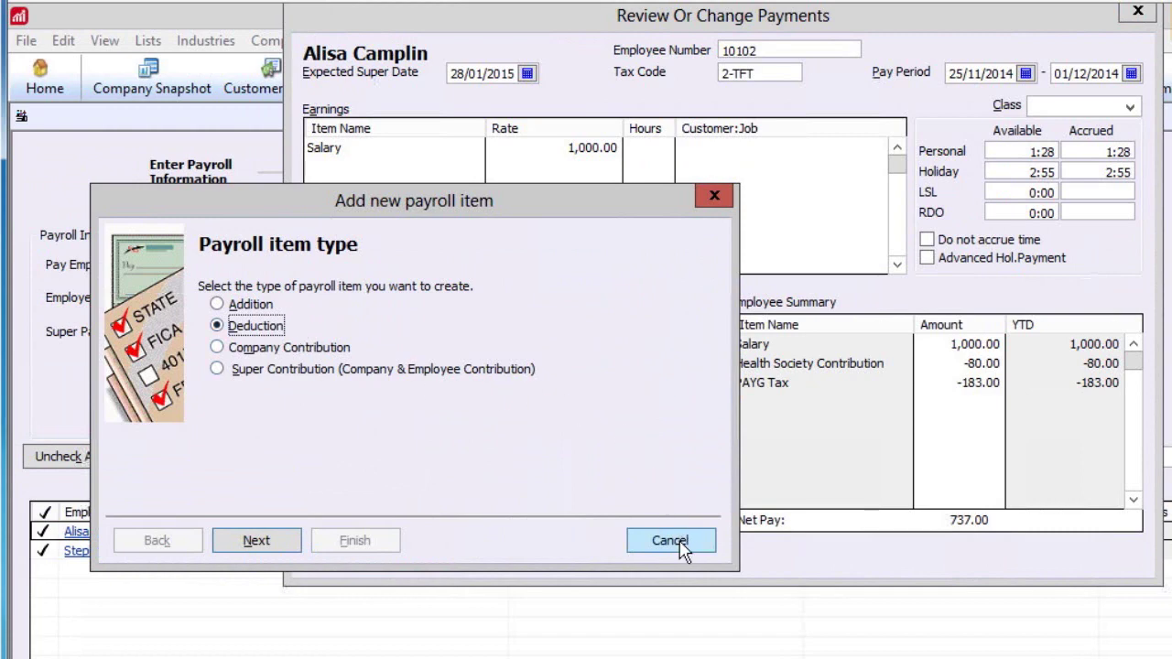
{"action": "left_click", "coordinate": [678, 545]}
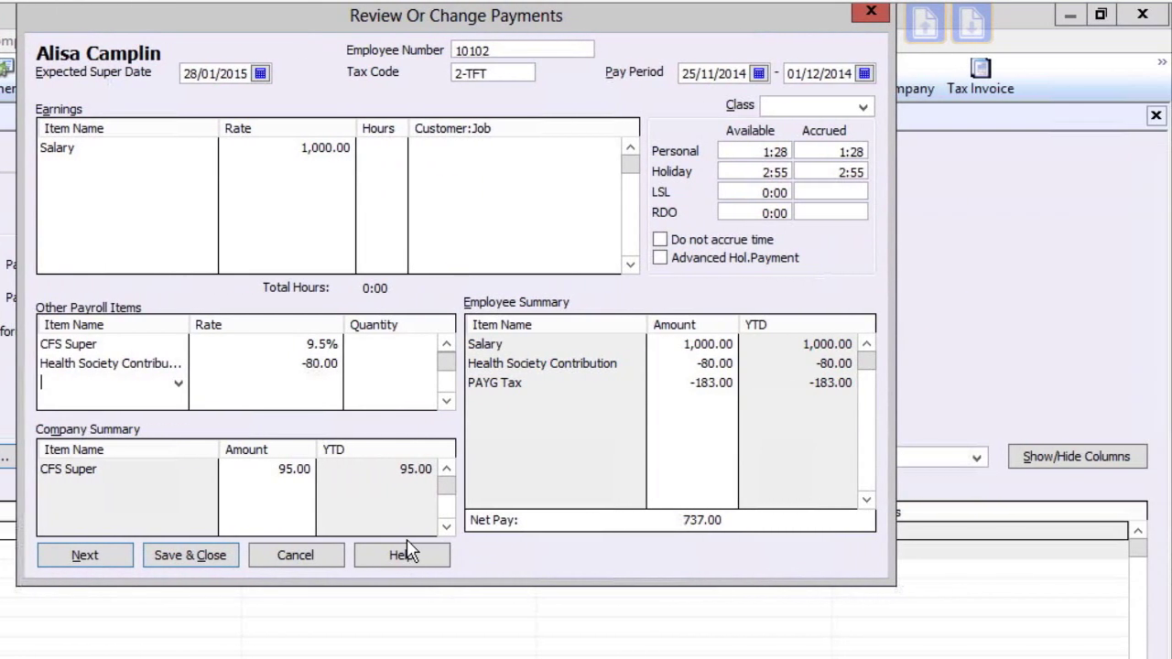
Step: Discard the empty payroll item line and move to the second employee's paycheque
{"action": "left_click", "coordinate": [235, 479]}
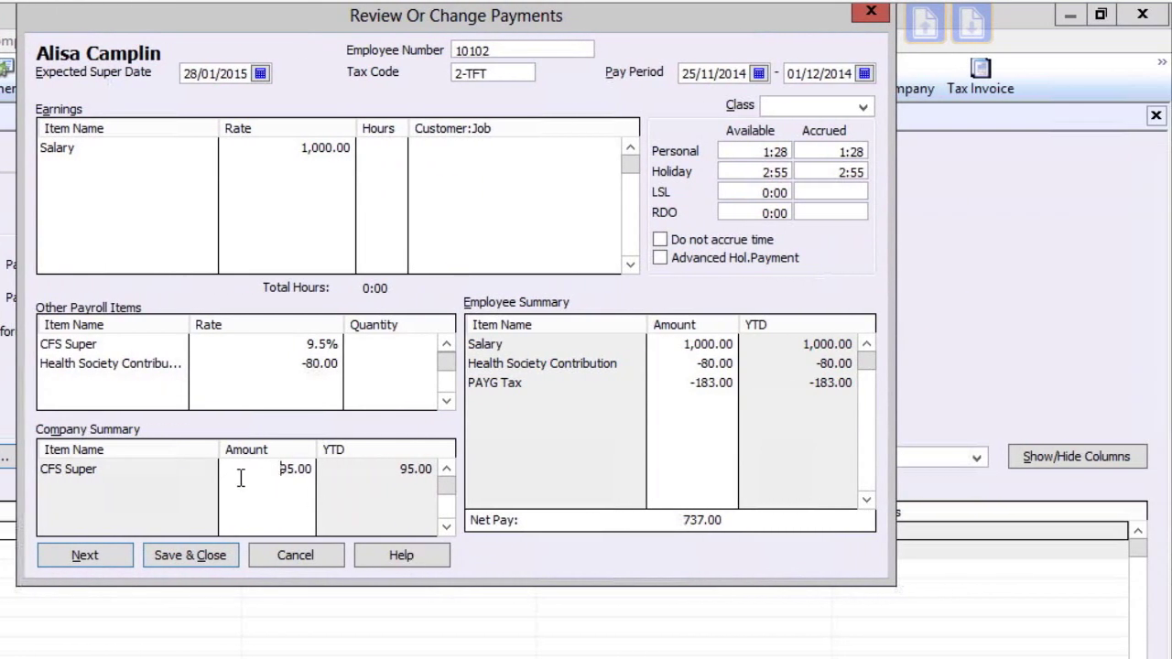
{"action": "left_click", "coordinate": [665, 362]}
{"action": "left_click", "coordinate": [83, 558]}
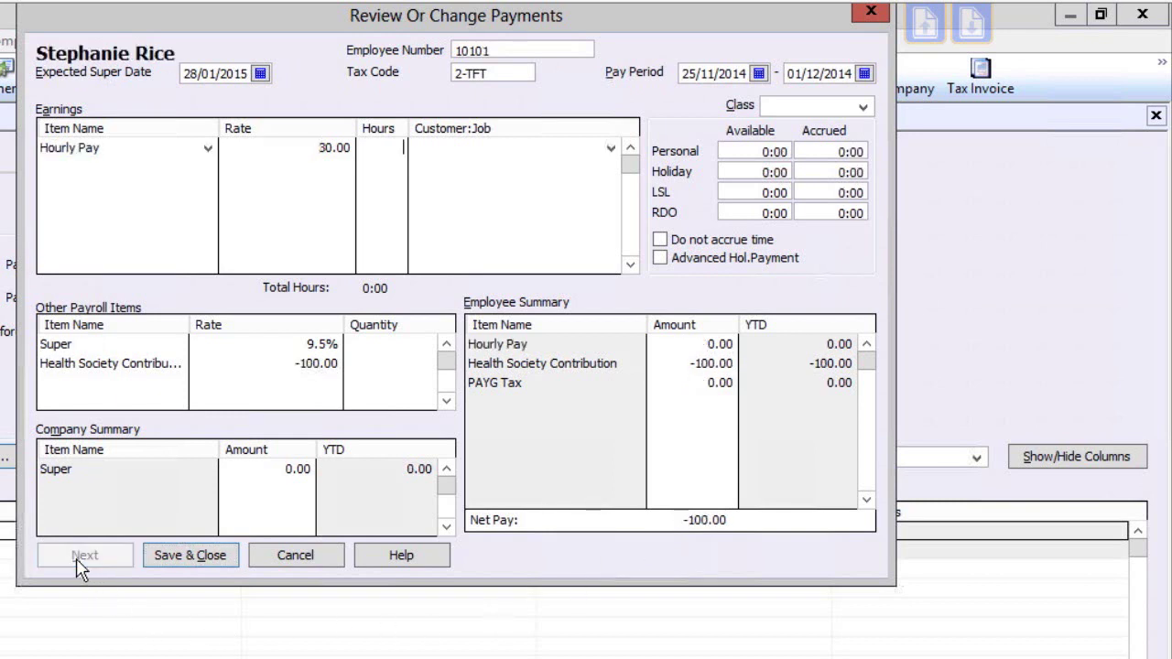
{"action": "left_click", "coordinate": [155, 168]}
{"action": "left_click", "coordinate": [256, 479]}
{"action": "left_click", "coordinate": [666, 368]}
Step: Enter 30 Hourly Pay hours, verify super and Health Society amounts, and save the paycheques
{"action": "left_click", "coordinate": [387, 151]}
{"action": "type", "text": "30"}
{"action": "left_click", "coordinate": [394, 184]}
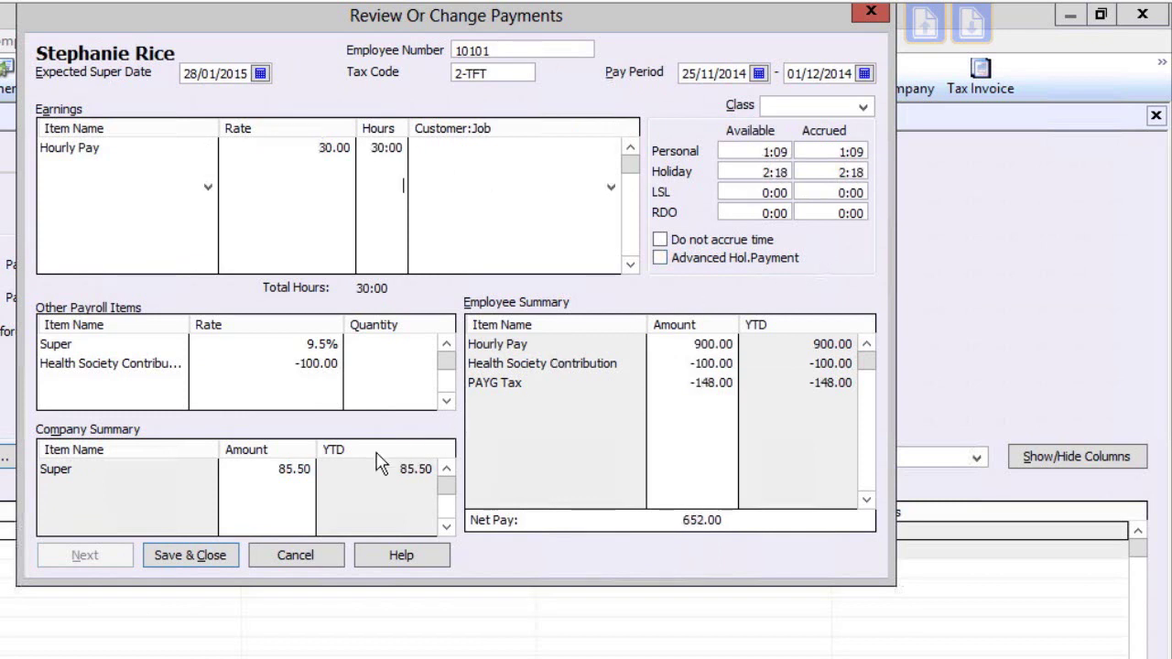
{"action": "left_click", "coordinate": [282, 497]}
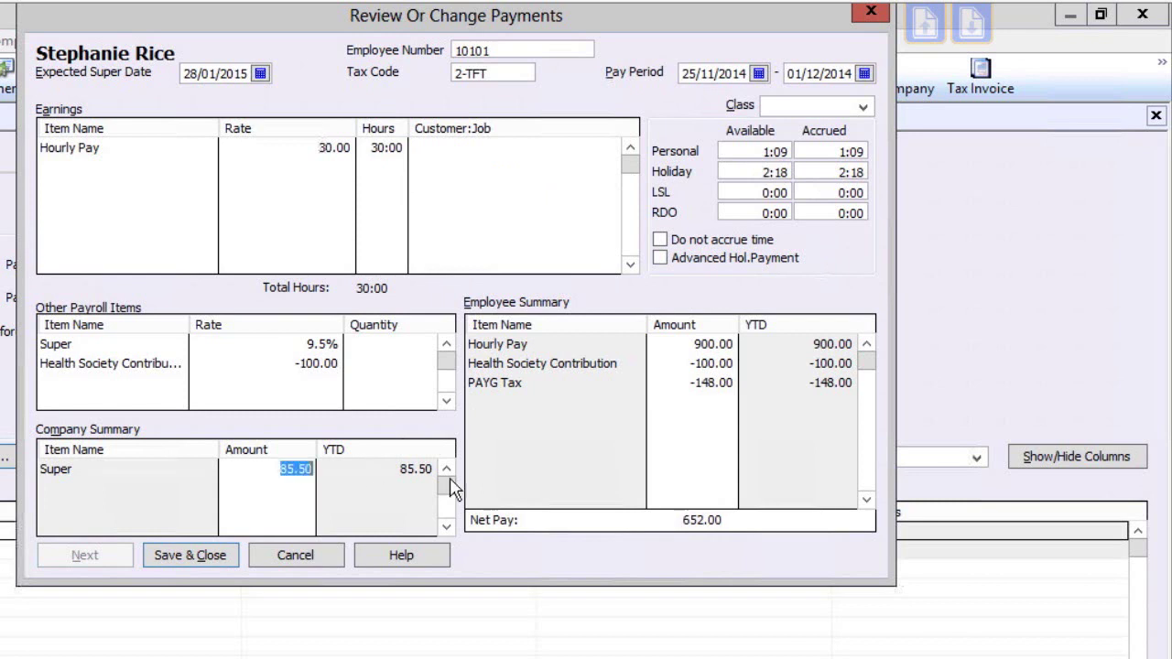
{"action": "left_click", "coordinate": [657, 365]}
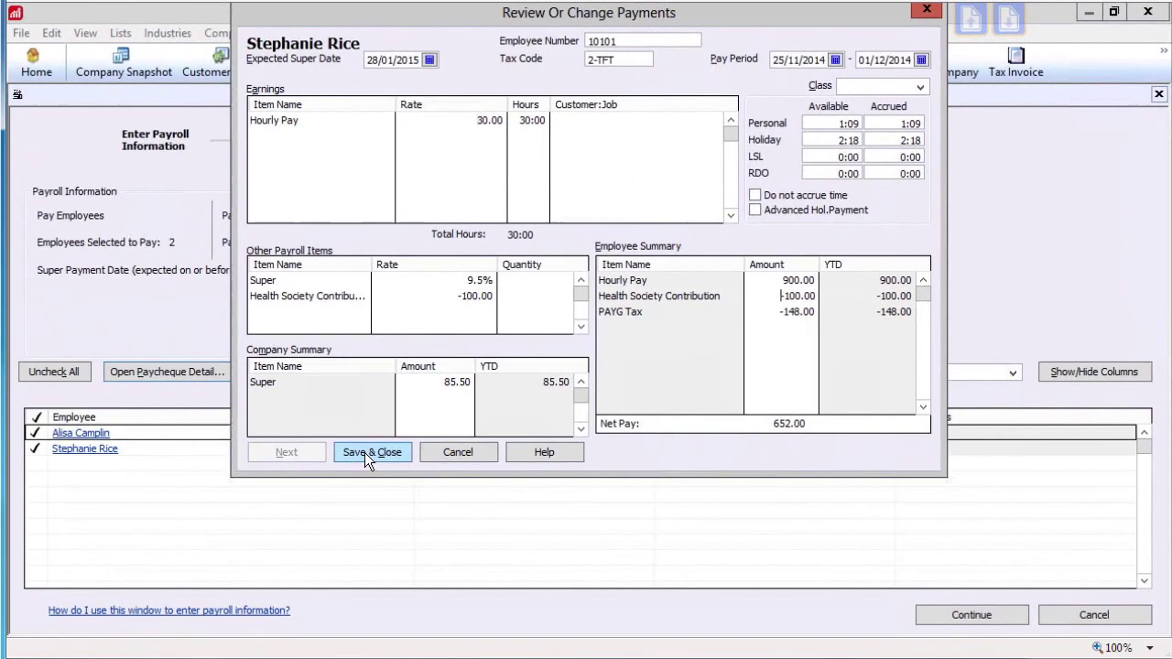
{"action": "left_click", "coordinate": [296, 495]}
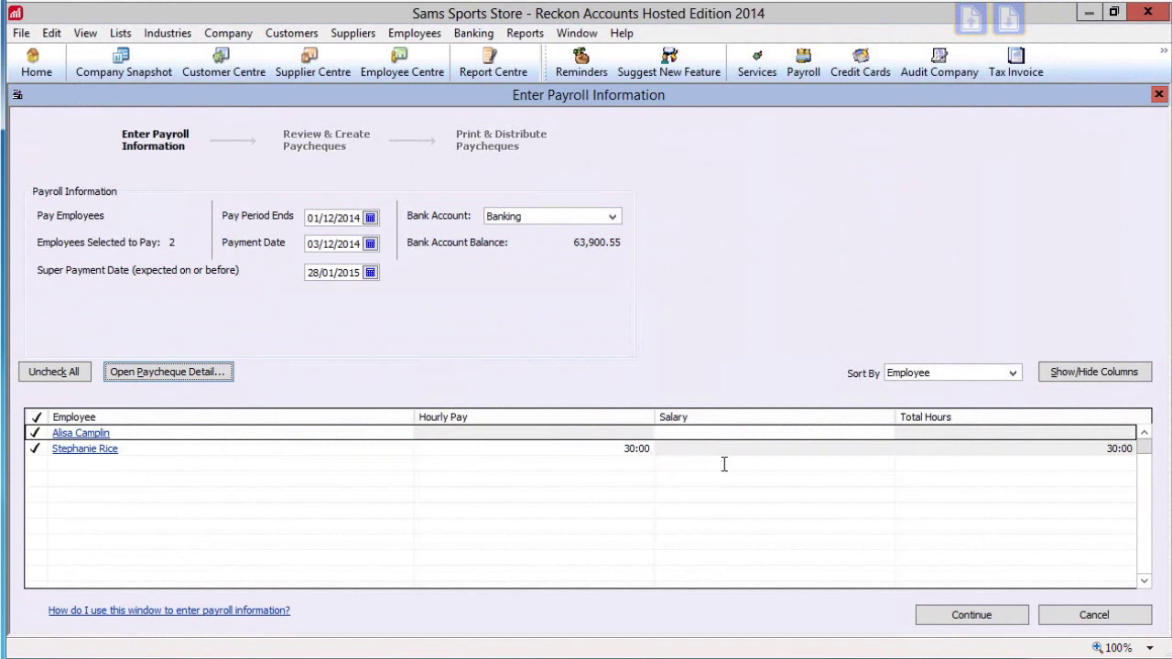
Step: Review the paycheques and create the two direct-deposit payments totalling 1,389.00 net pay
{"action": "left_click", "coordinate": [963, 620]}
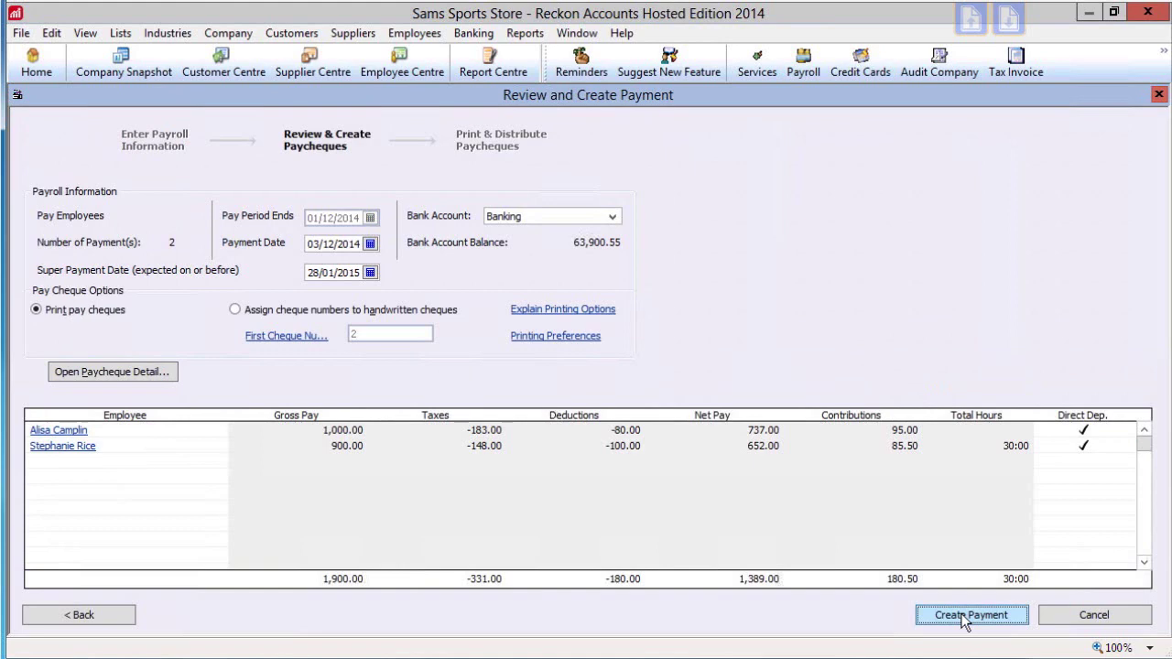
{"action": "left_click", "coordinate": [963, 620]}
{"action": "left_click", "coordinate": [966, 617]}
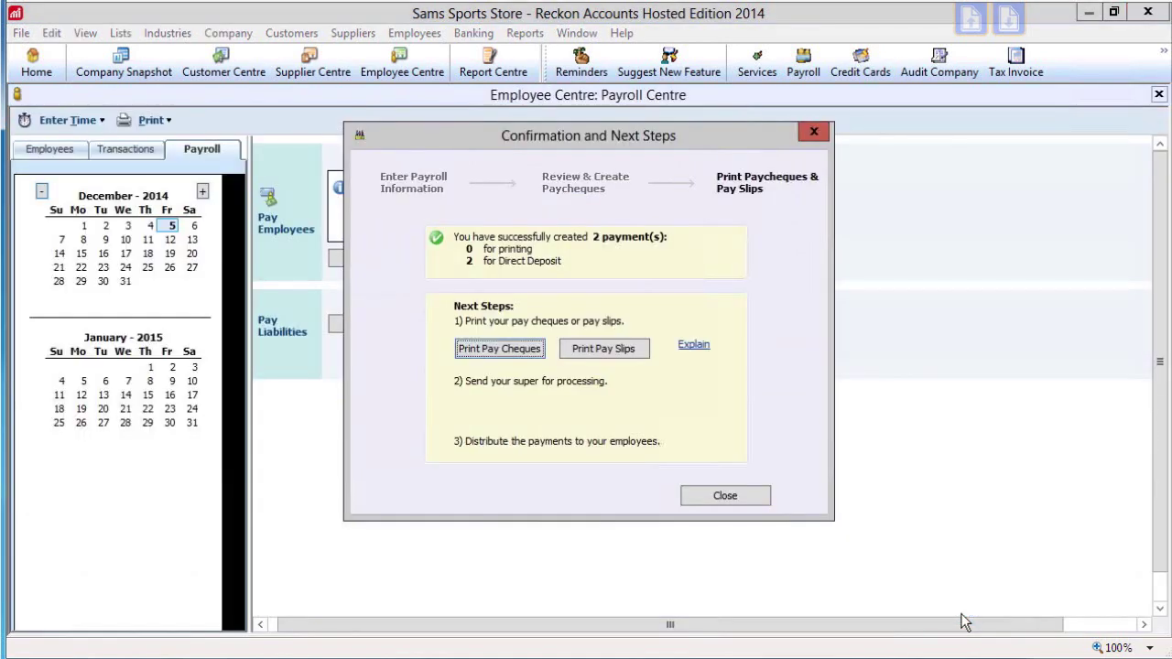